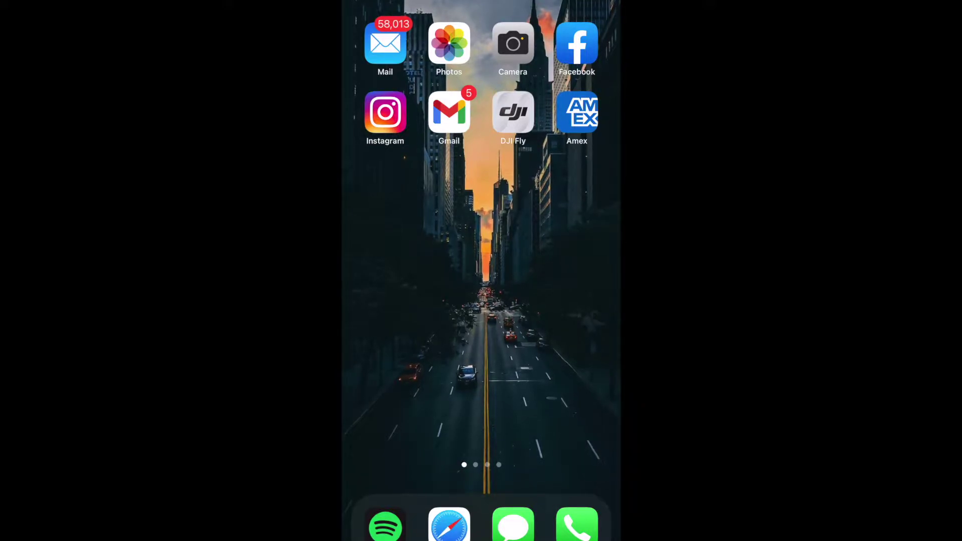
# Open the iPhone's Photos app for the Portrait clips and move the Downloads window further right
pyautogui.click(449, 43)
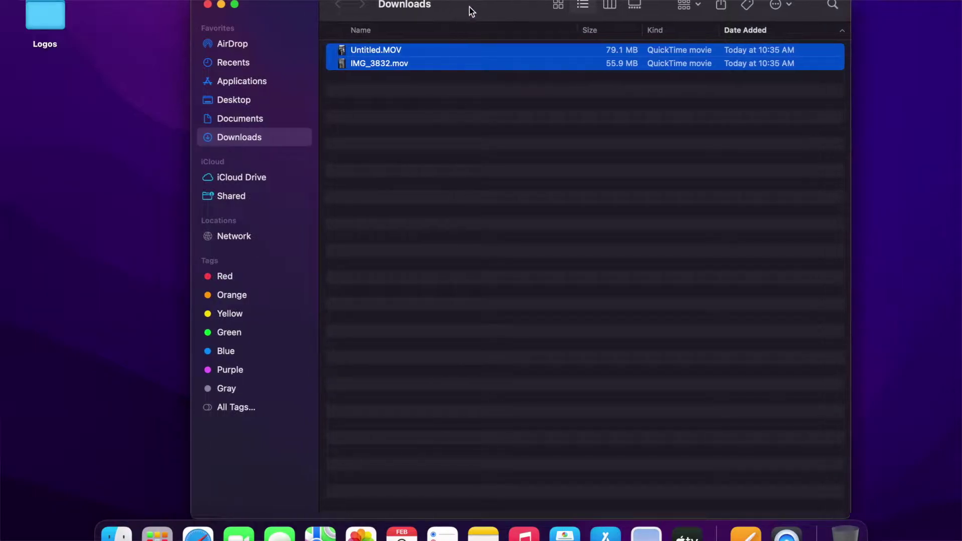
pyautogui.moveTo(442, 11); pyautogui.dragTo(559, 11)
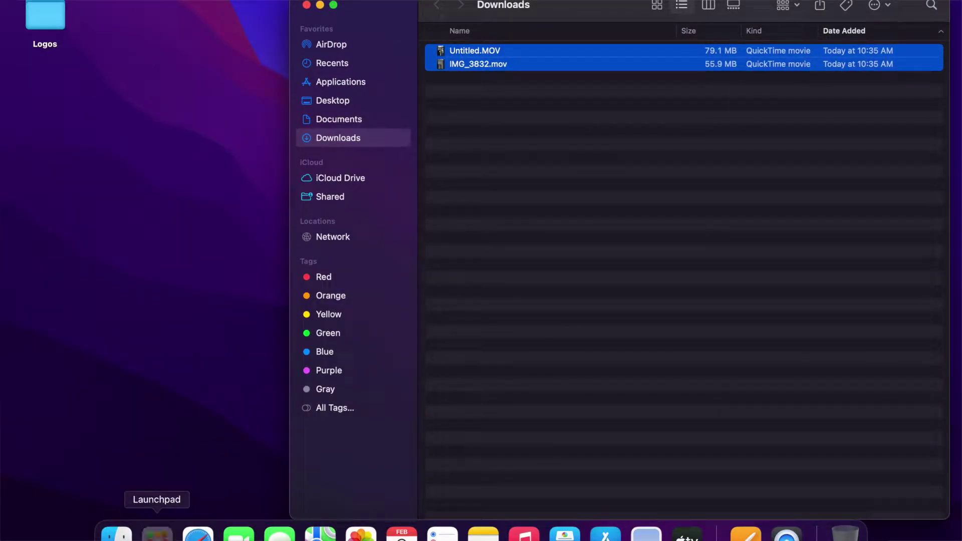
# Launch iMovie from Launchpad and create a new Movie project
pyautogui.click(157, 534)
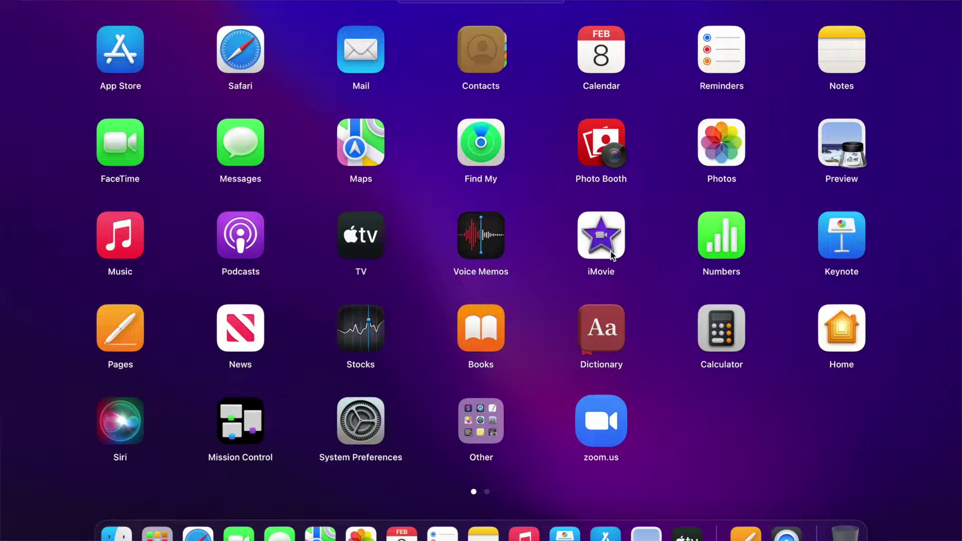
pyautogui.click(611, 255)
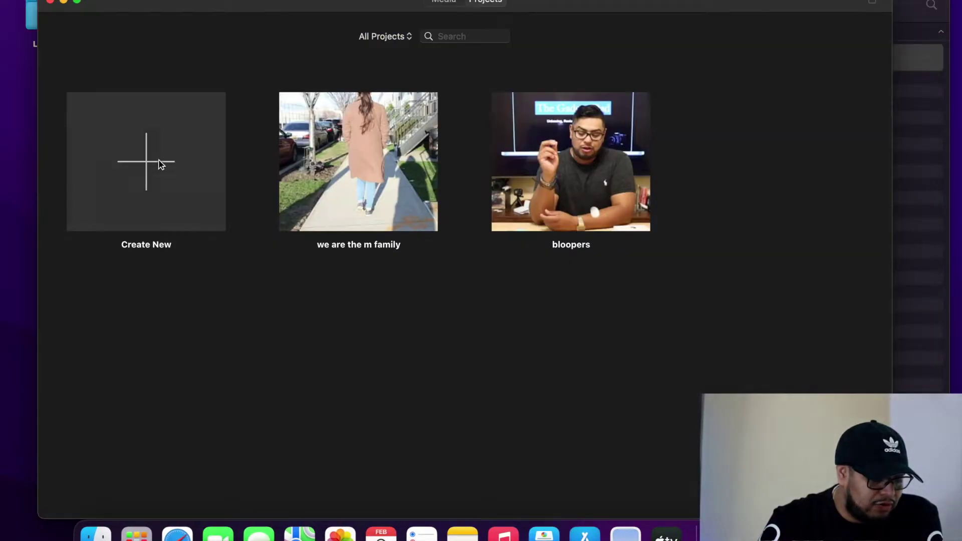
pyautogui.click(160, 164)
pyautogui.click(149, 241)
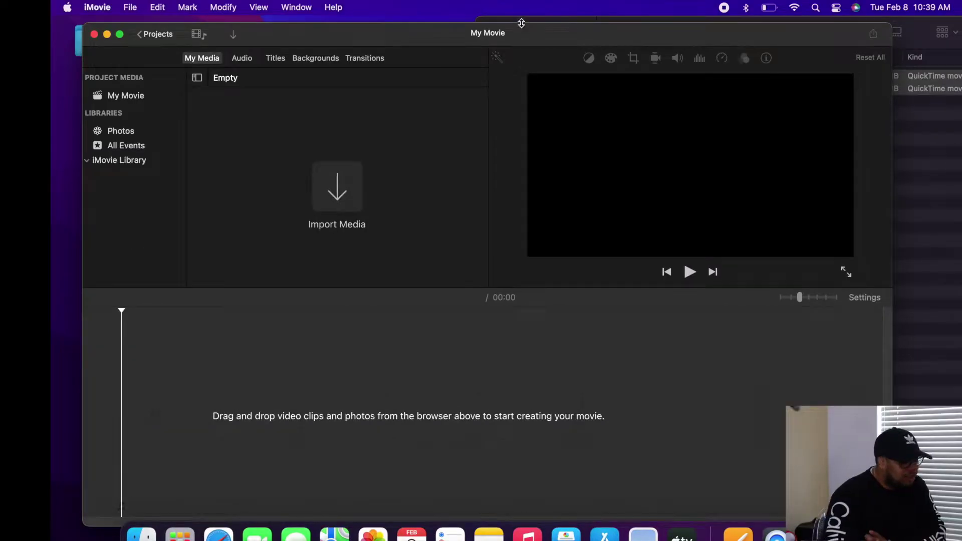
pyautogui.press('super+Tab')
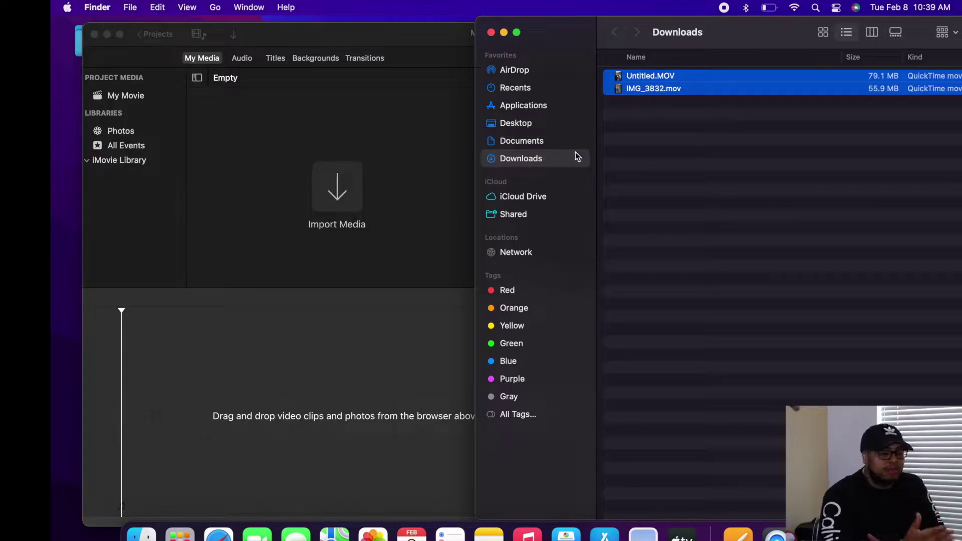
# Drag Untitled.MOV and IMG_3832.mov from Downloads onto the timeline, then close the Finder window
pyautogui.click(657, 130)
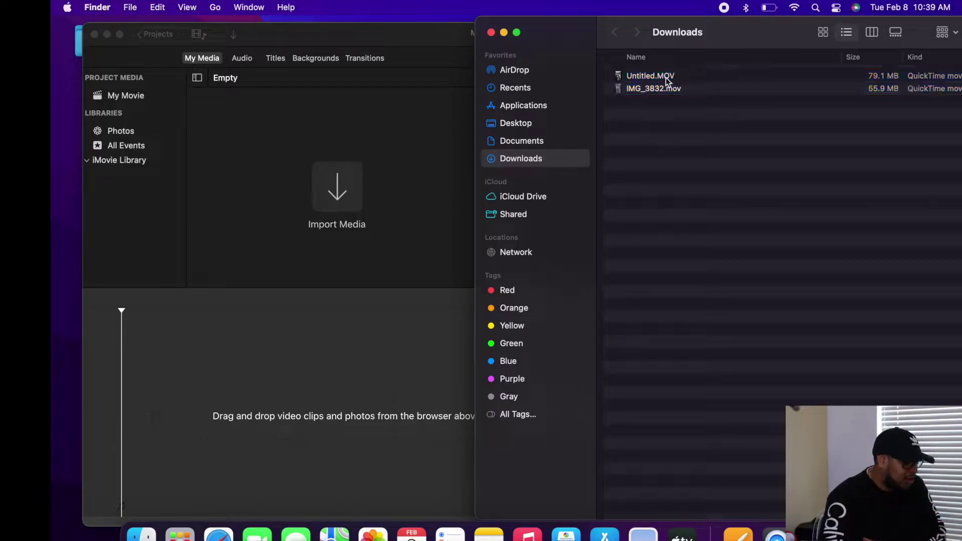
pyautogui.click(665, 77)
pyautogui.press('super+a')
pyautogui.moveTo(665, 78); pyautogui.dragTo(210, 445)
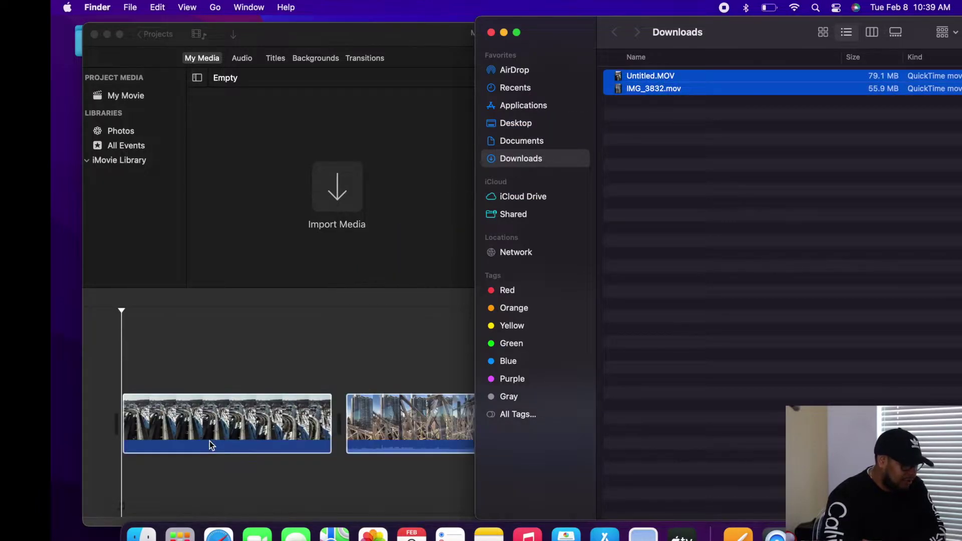
pyautogui.click(491, 33)
pyautogui.click(145, 60)
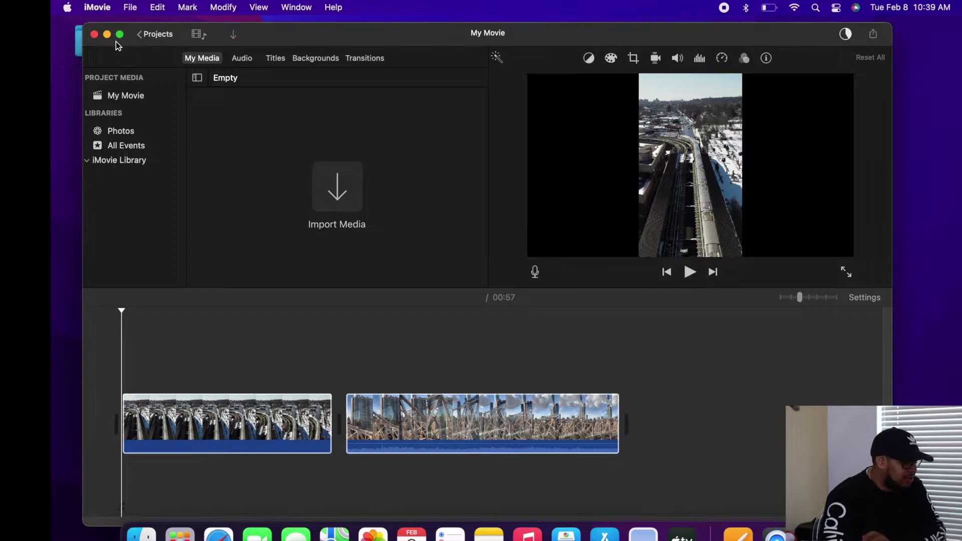
# Make the editor full screen, play both clips in the full-screen viewer, then return to the first clip
pyautogui.click(119, 34)
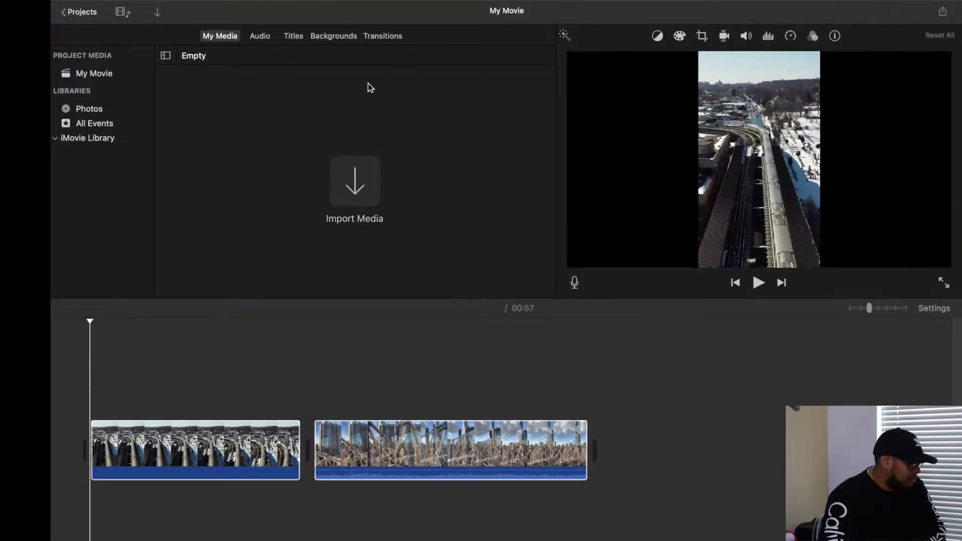
pyautogui.press('super+a')
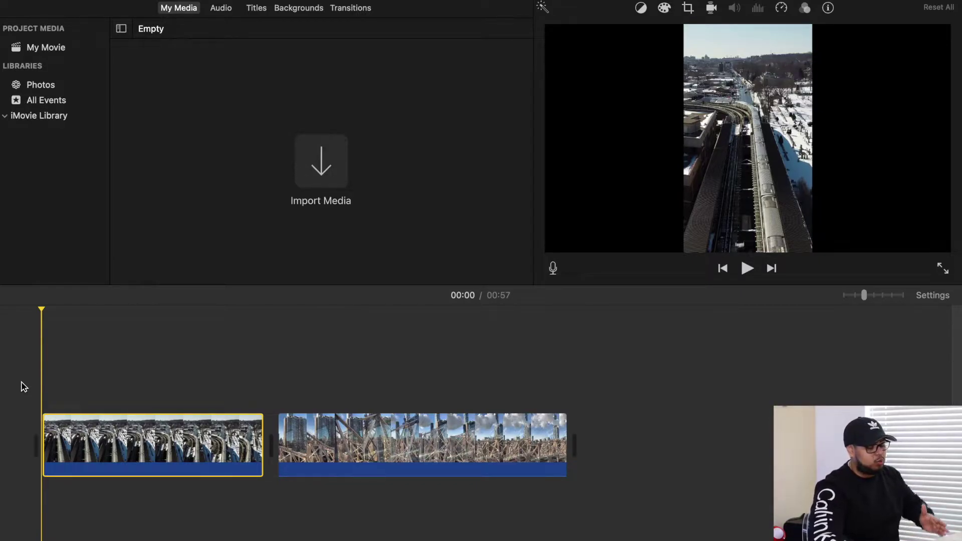
pyautogui.press('space')
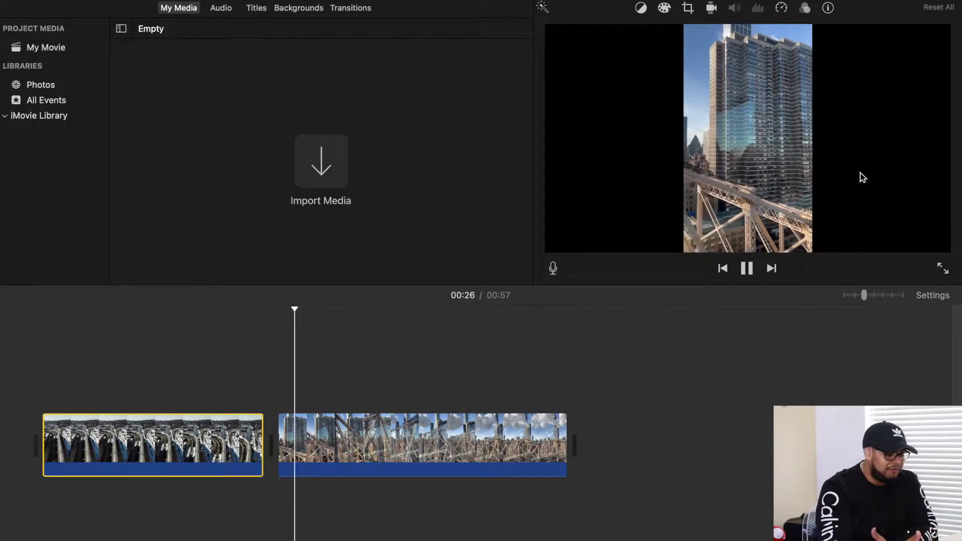
pyautogui.click(943, 269)
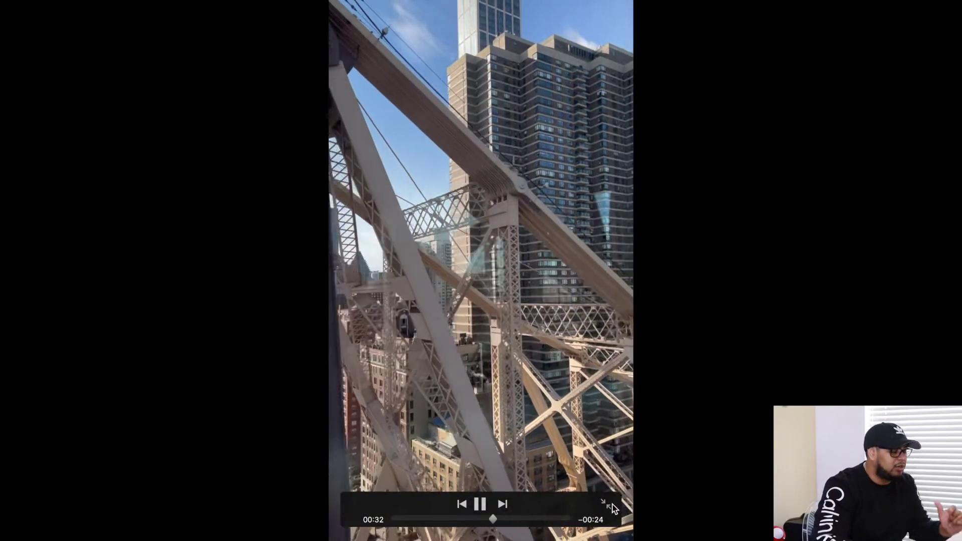
pyautogui.click(612, 504)
pyautogui.click(199, 426)
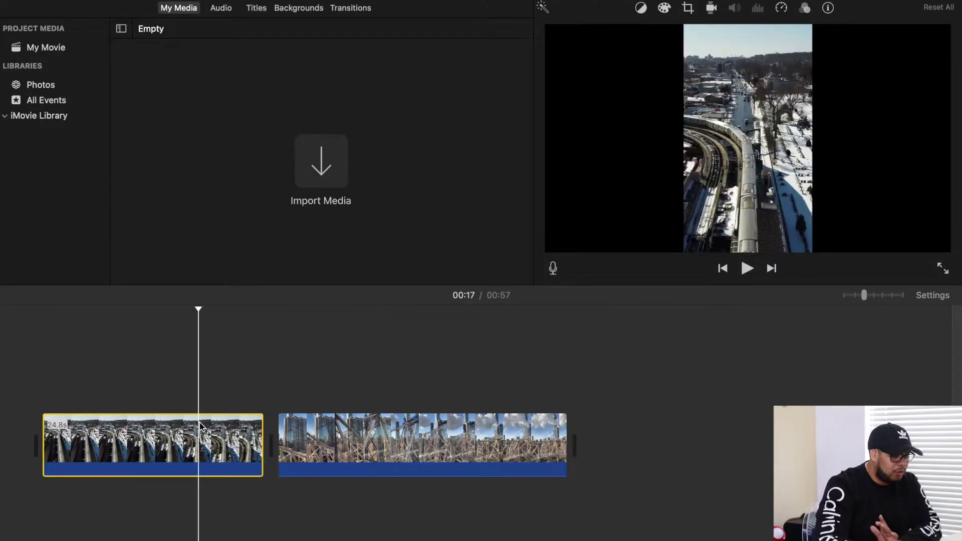
# Rotate the first clip and the bridge clip 90° clockwise with the Crop tool, then replay from the start
pyautogui.click(688, 9)
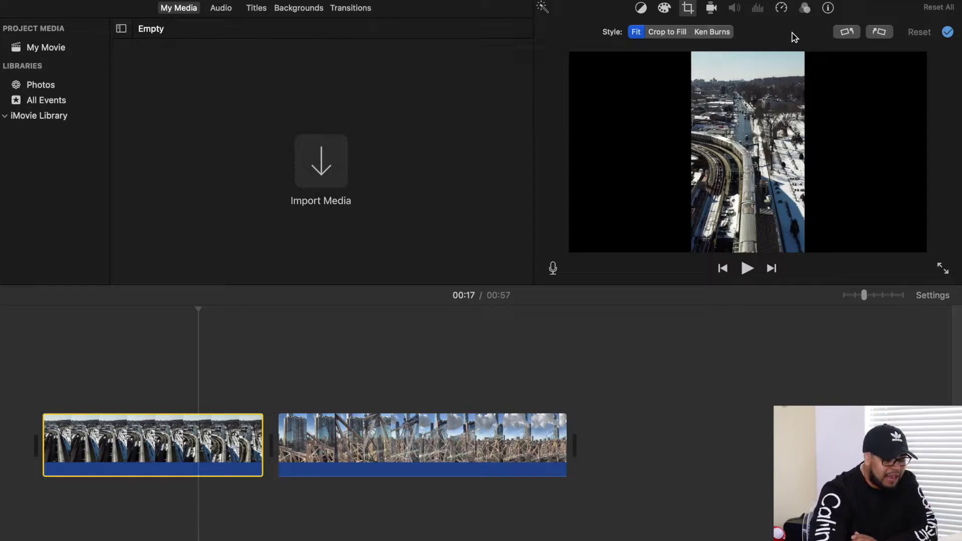
pyautogui.click(877, 32)
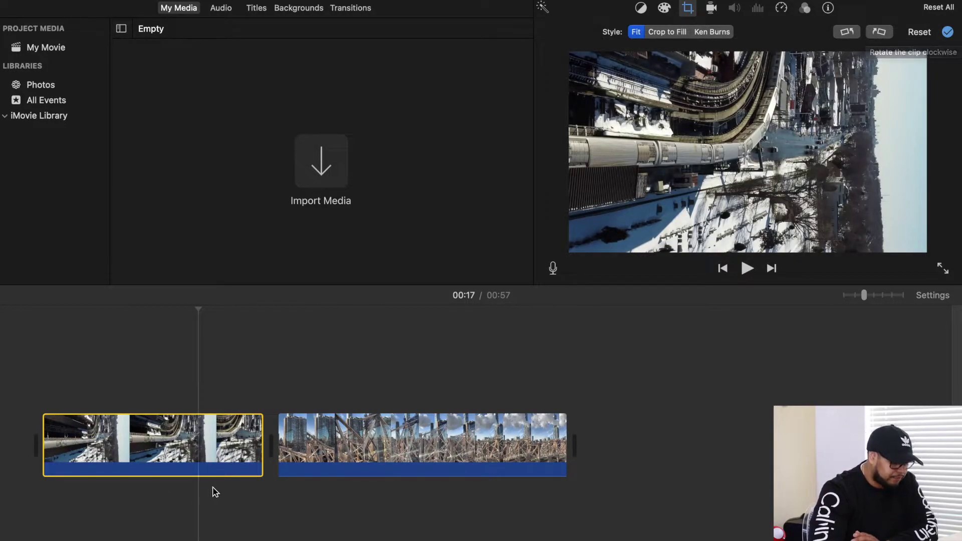
pyautogui.click(313, 456)
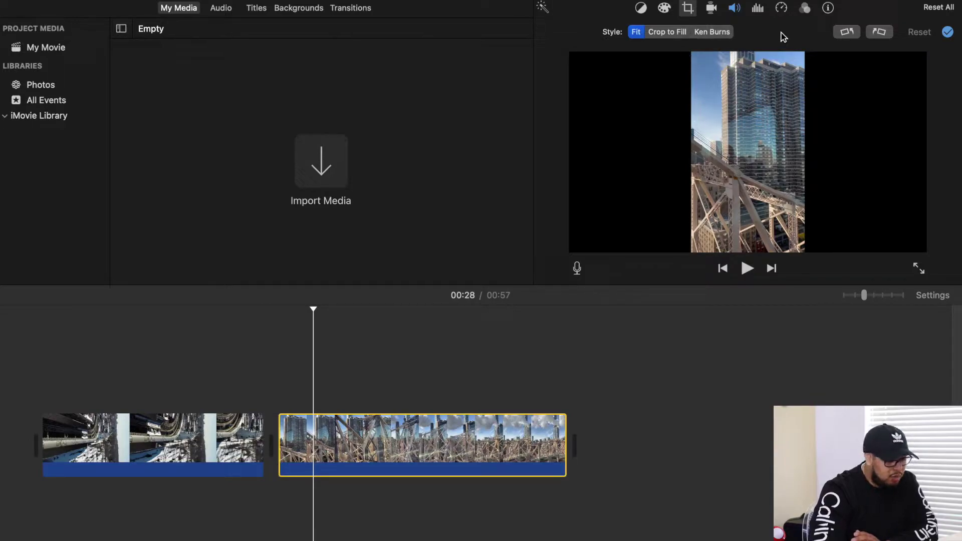
pyautogui.click(872, 33)
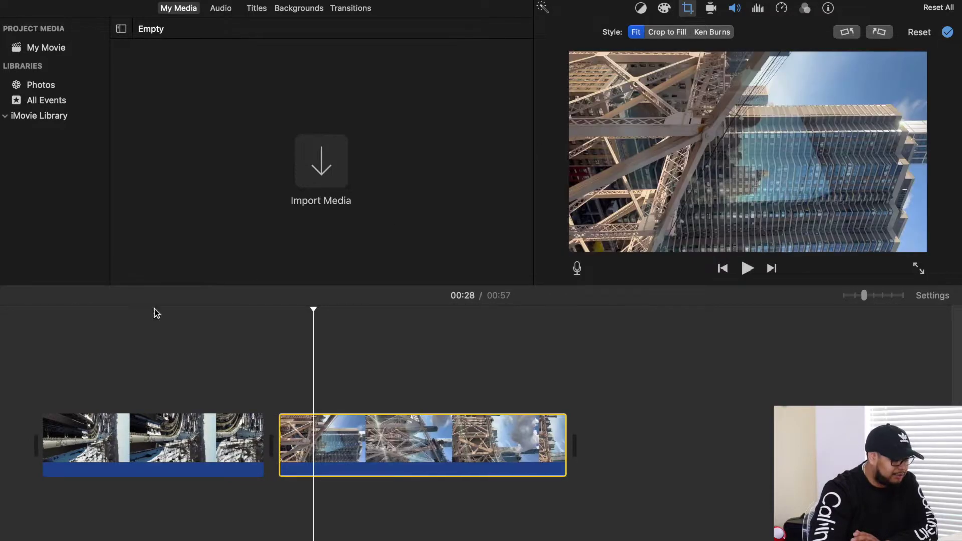
pyautogui.click(47, 373)
pyautogui.press('space')
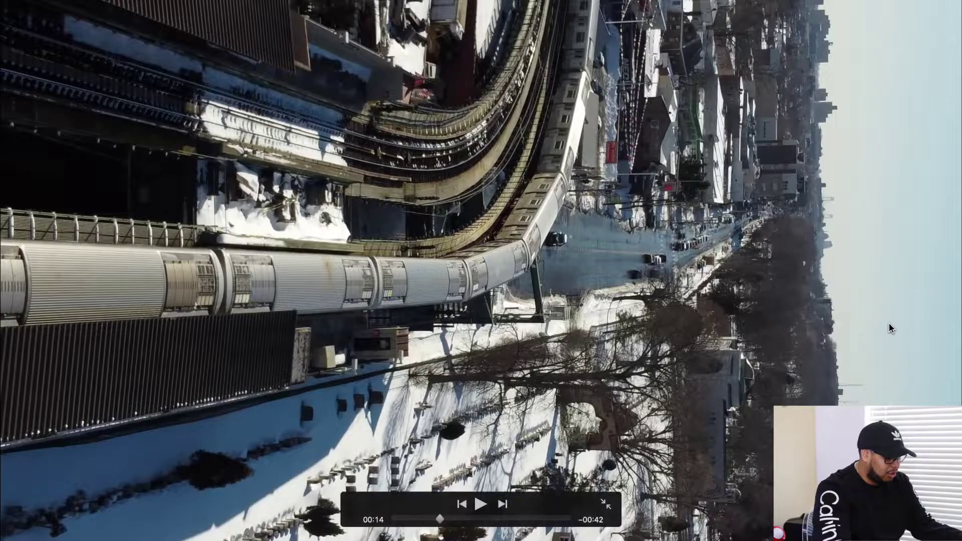
# Leave full screen and trim the bridge clip's end so the movie runs 00:43, then preview it
pyautogui.press('Escape')
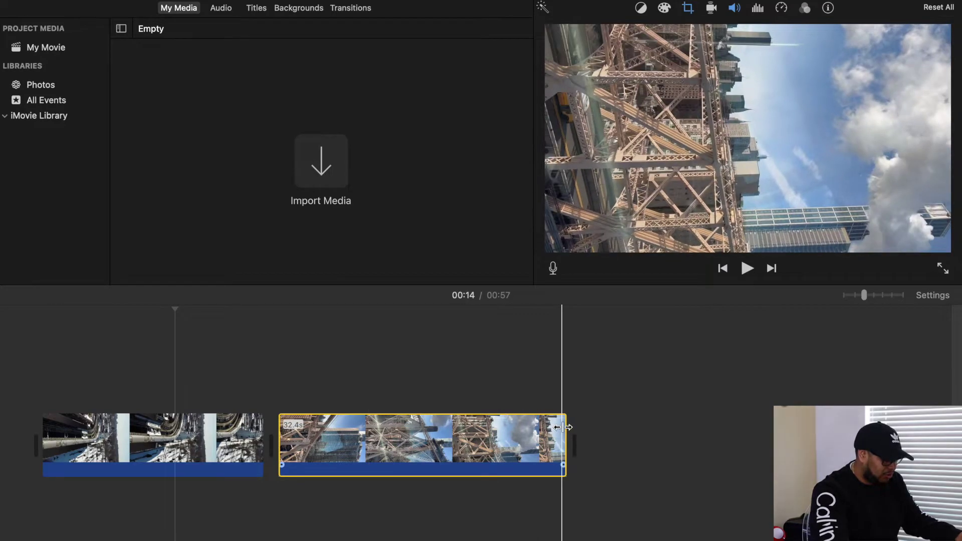
pyautogui.moveTo(562, 427); pyautogui.dragTo(497, 427)
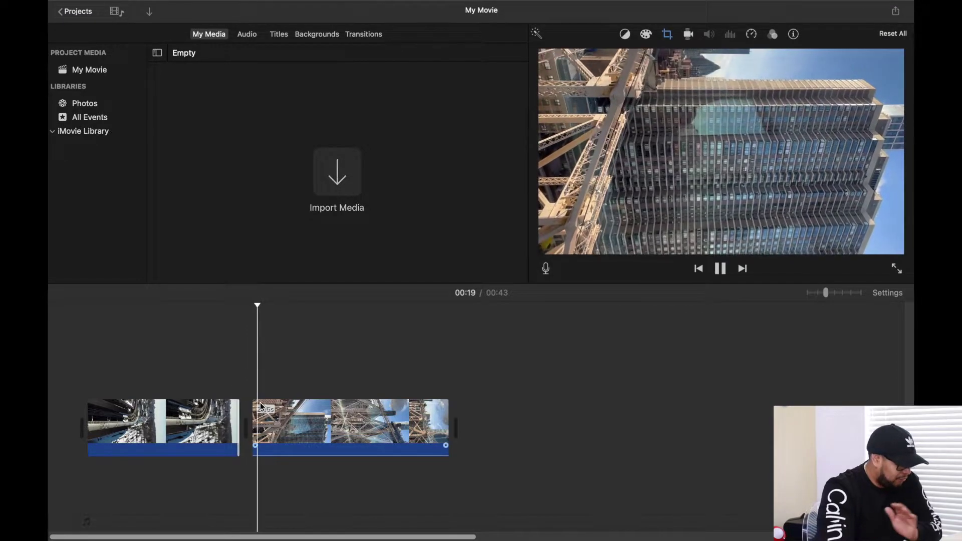
pyautogui.press('space')
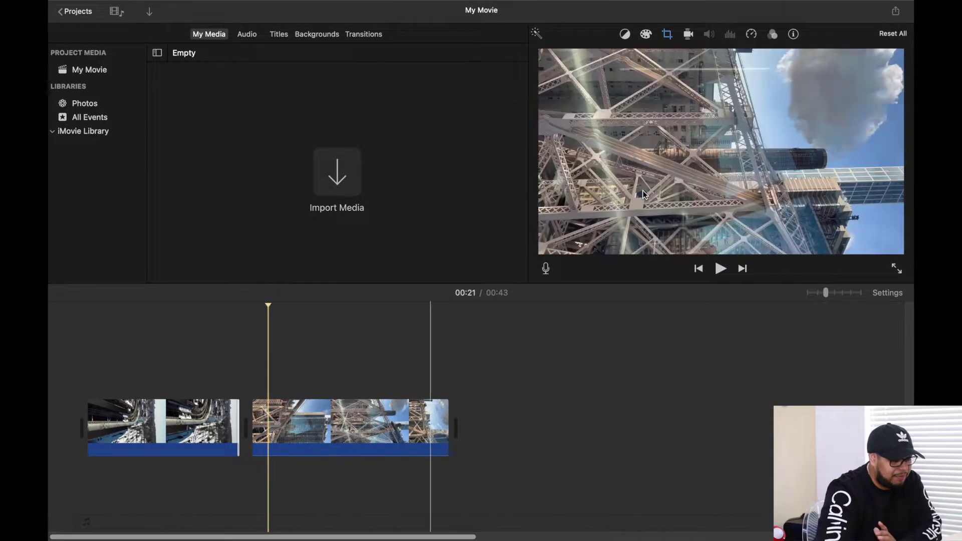
# Share the movie as a File and title it 'Portrait tutotial'
pyautogui.click(896, 12)
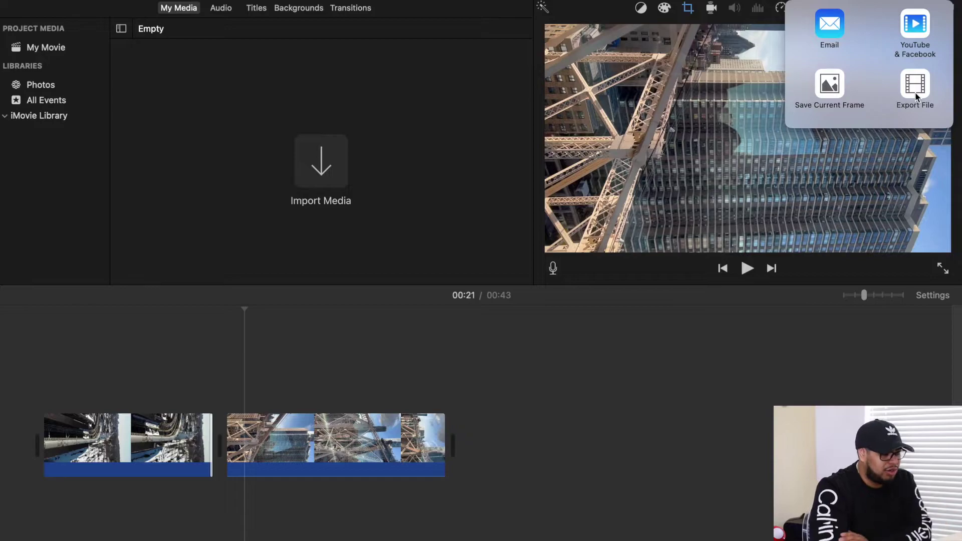
pyautogui.click(915, 93)
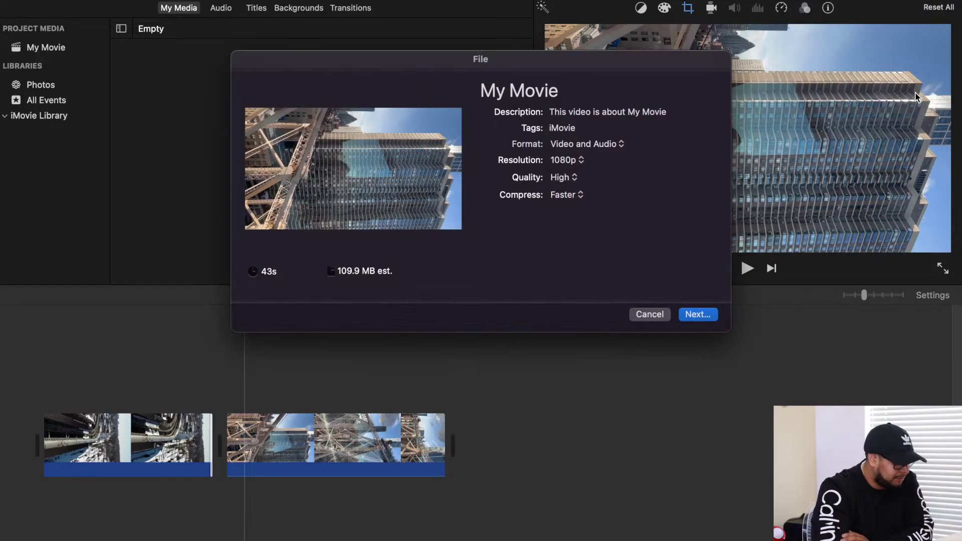
pyautogui.click(586, 91)
pyautogui.write('Portrait tutotial')
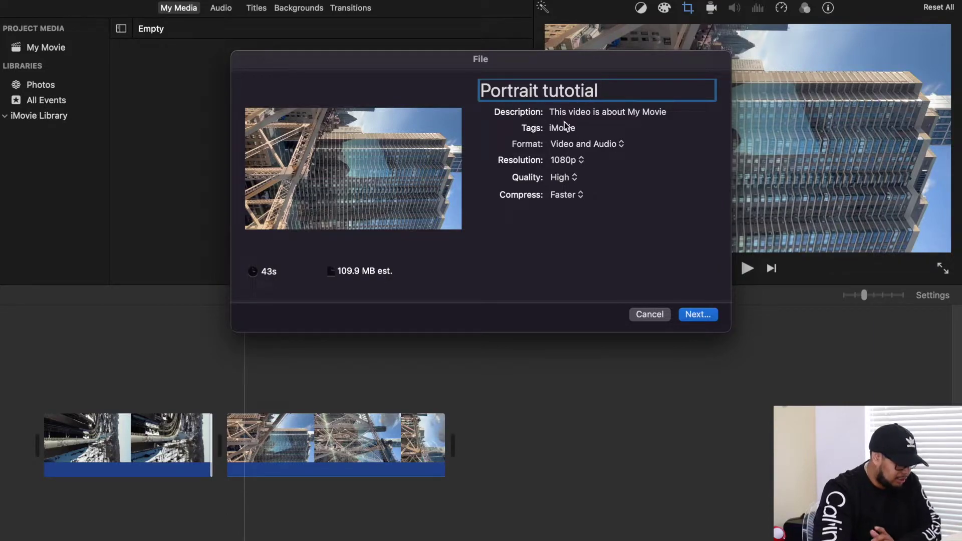
# Export at 1080p, High quality and Better Quality compression, saving to the Desktop
pyautogui.click(574, 160)
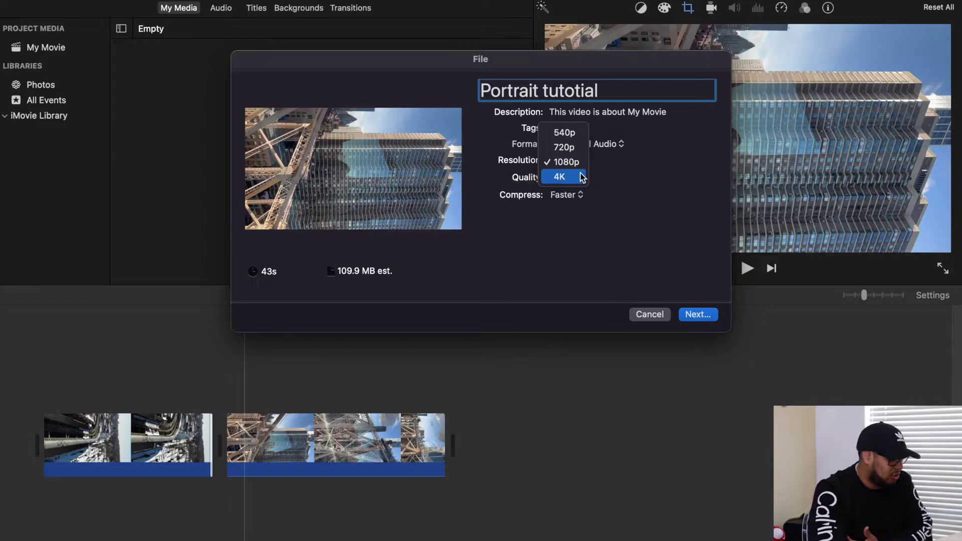
pyautogui.click(580, 162)
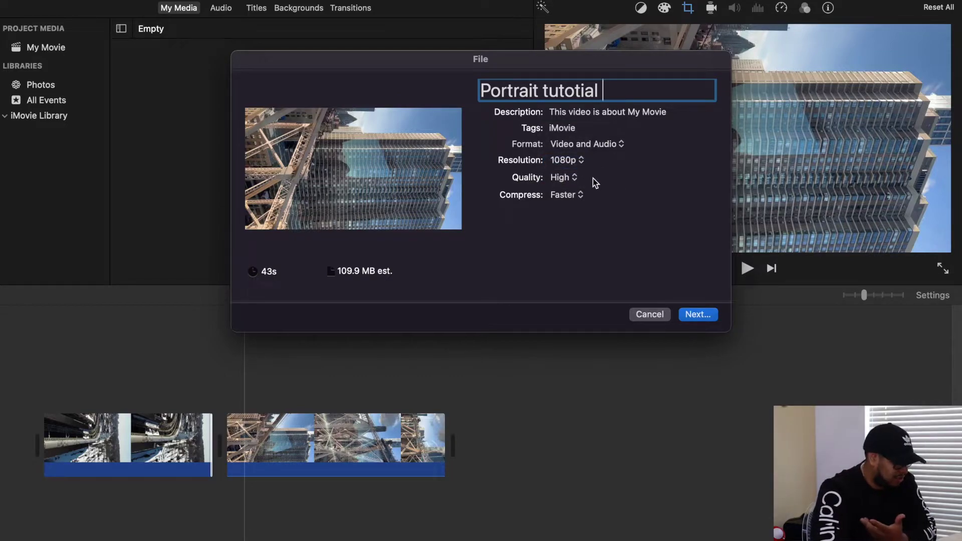
pyautogui.click(575, 181)
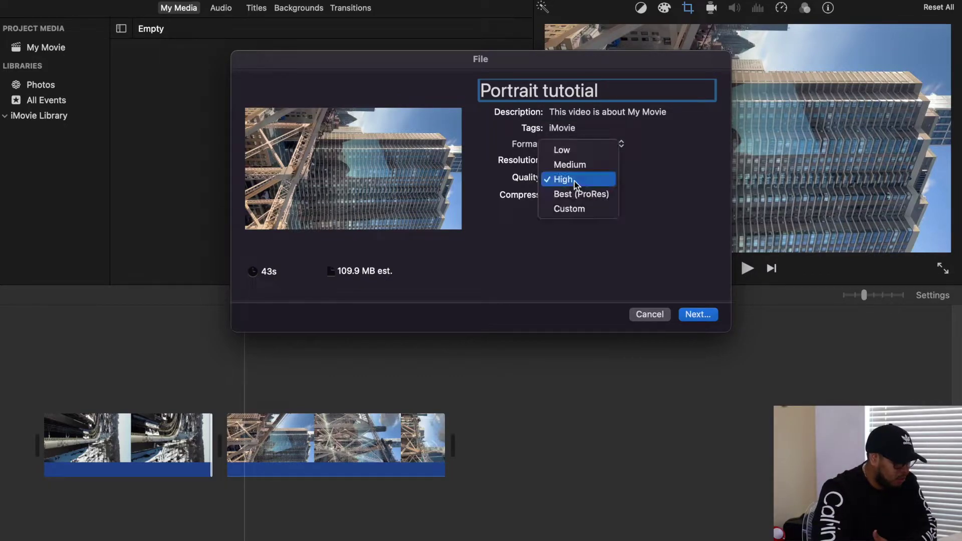
pyautogui.click(573, 180)
pyautogui.click(571, 198)
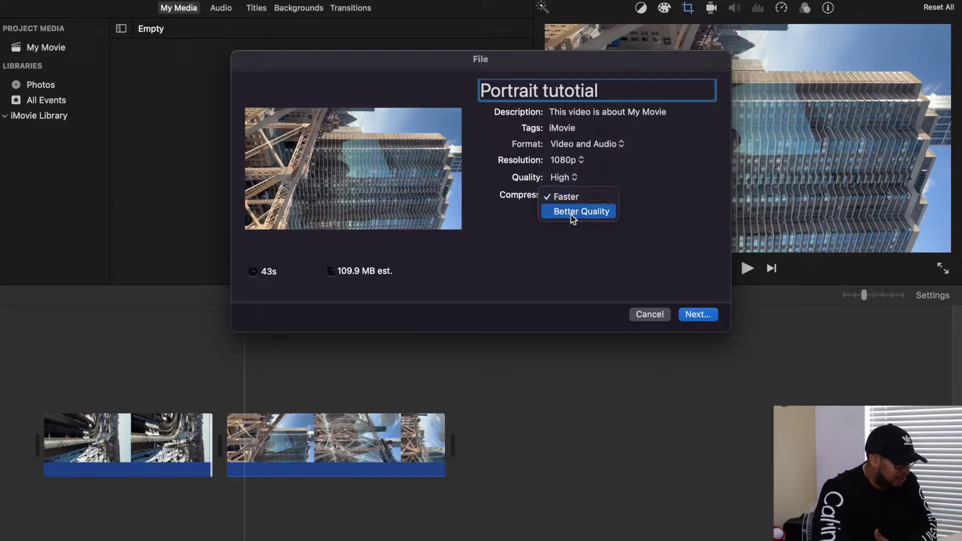
pyautogui.click(573, 215)
pyautogui.click(697, 314)
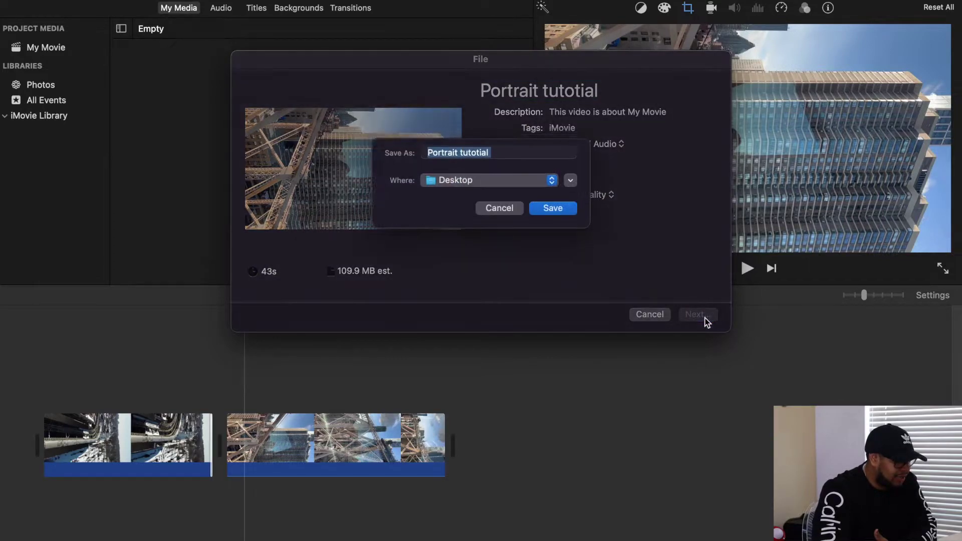
pyautogui.click(553, 217)
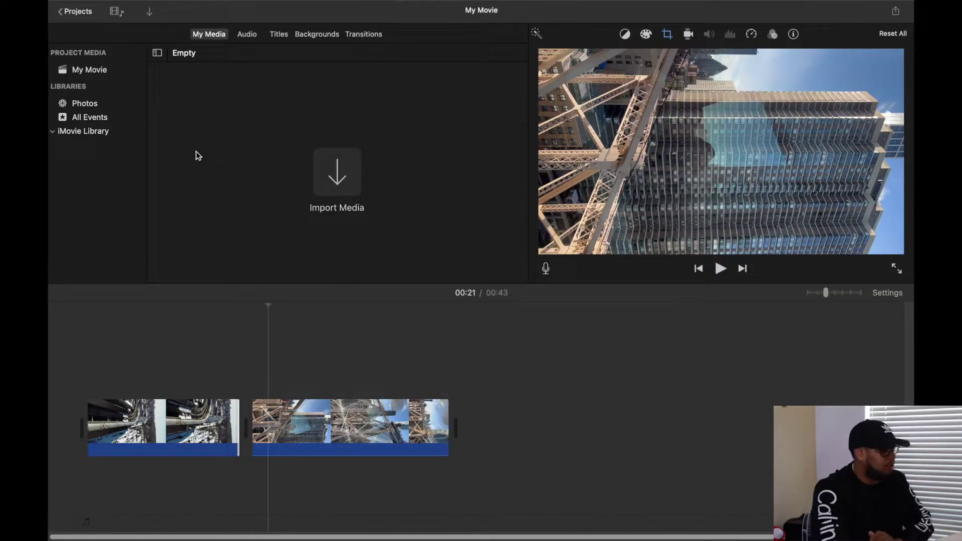
# Exit full screen, minimize iMovie, and open Portrait tutotial.mp4 from the desktop centre in QuickTime
pyautogui.moveTo(80, 1)
pyautogui.click(82, 26)
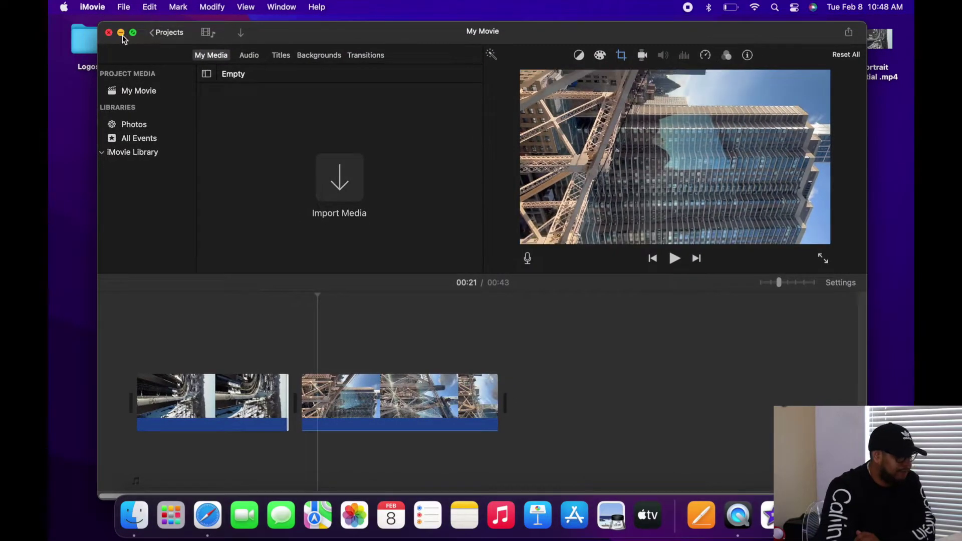
pyautogui.click(116, 30)
pyautogui.moveTo(895, 45); pyautogui.dragTo(616, 220)
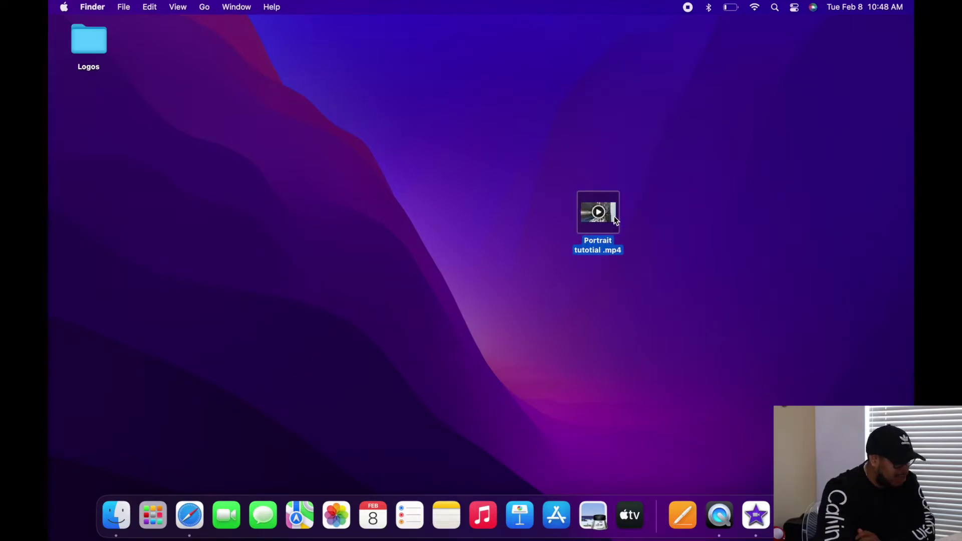
pyautogui.doubleClick(614, 215)
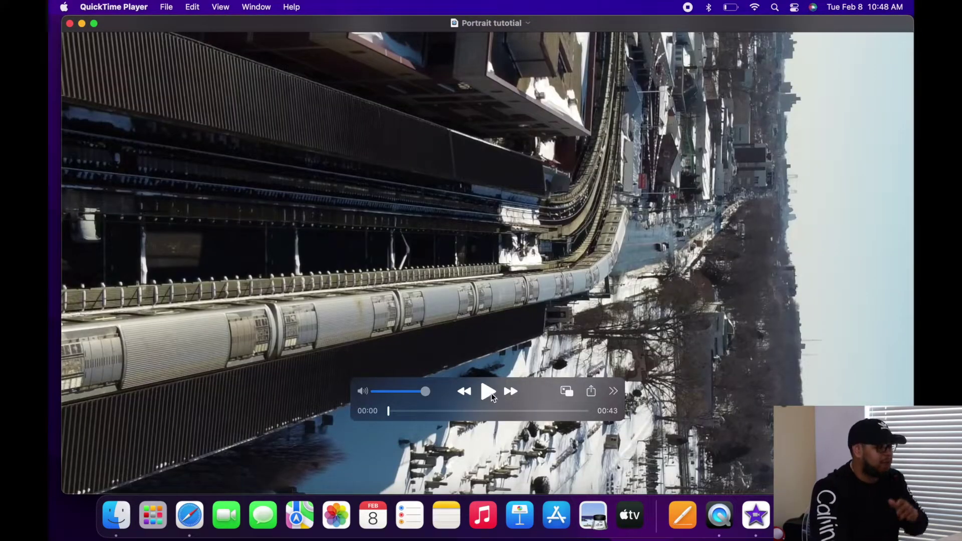
# Play the video, pause it at 00:10, and rotate it left with Edit > Rotate Left
pyautogui.click(488, 392)
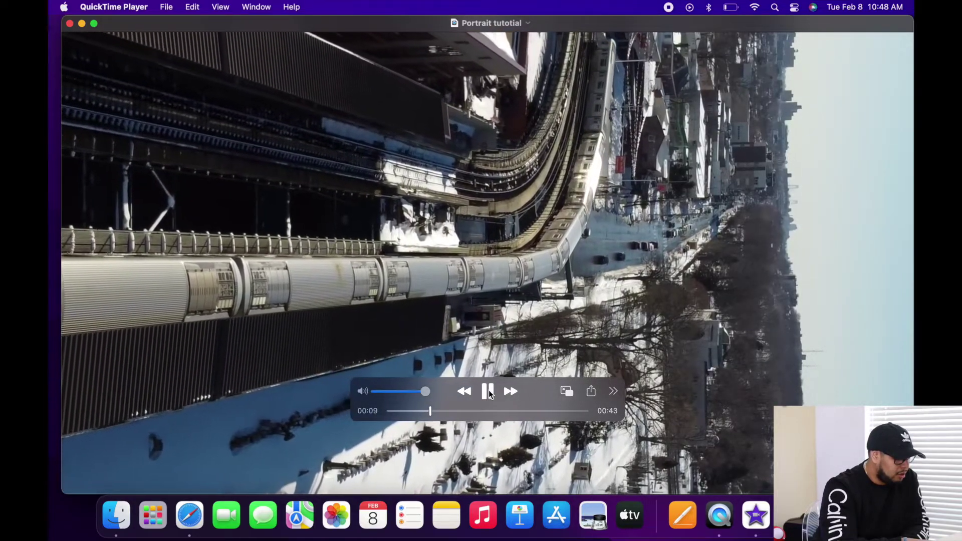
pyautogui.click(488, 392)
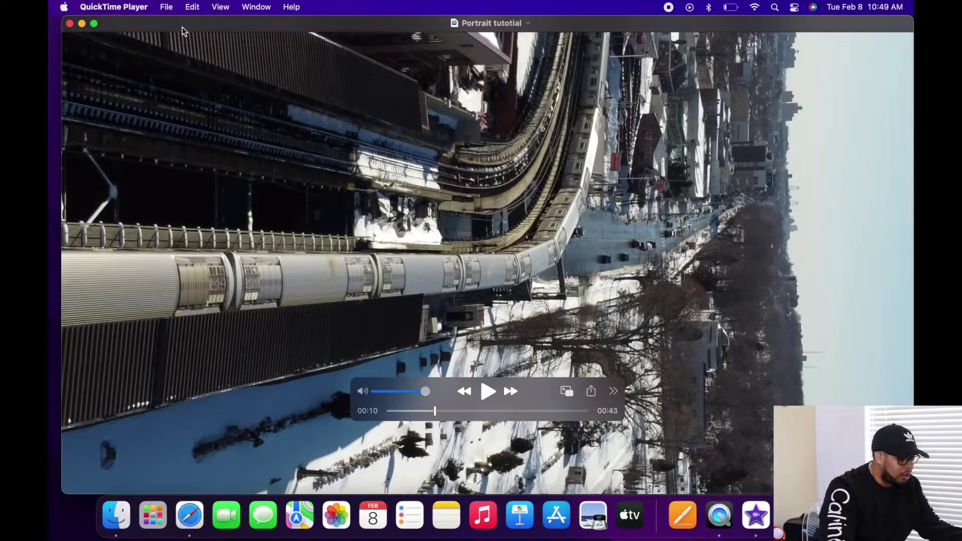
pyautogui.click(193, 8)
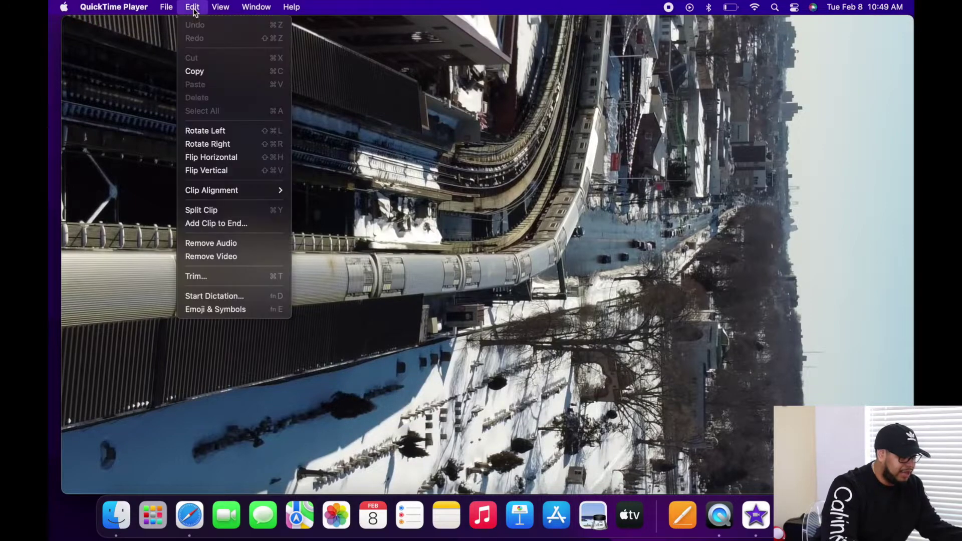
pyautogui.click(222, 132)
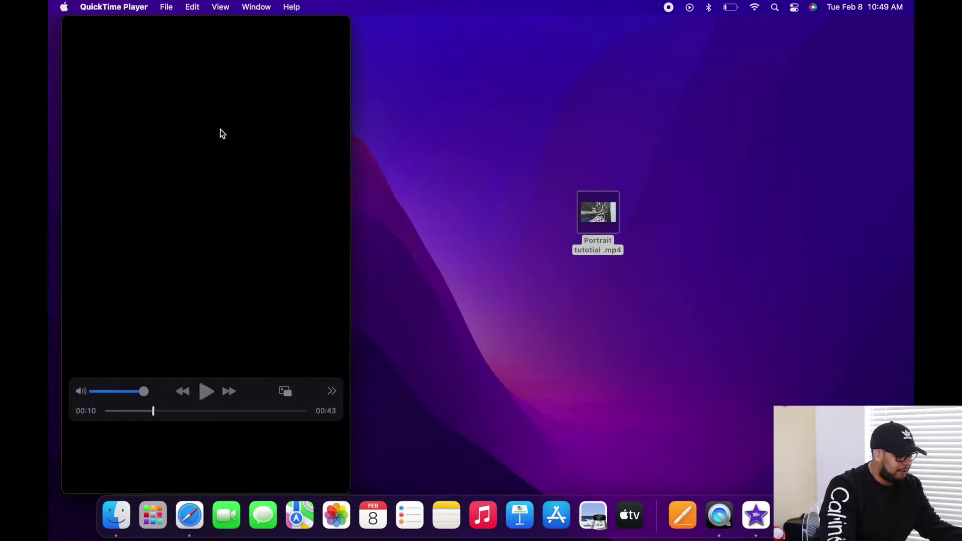
# Play the rotated video, centre its window, then close it and save it to the Desktop as portrait.mov
pyautogui.click(197, 390)
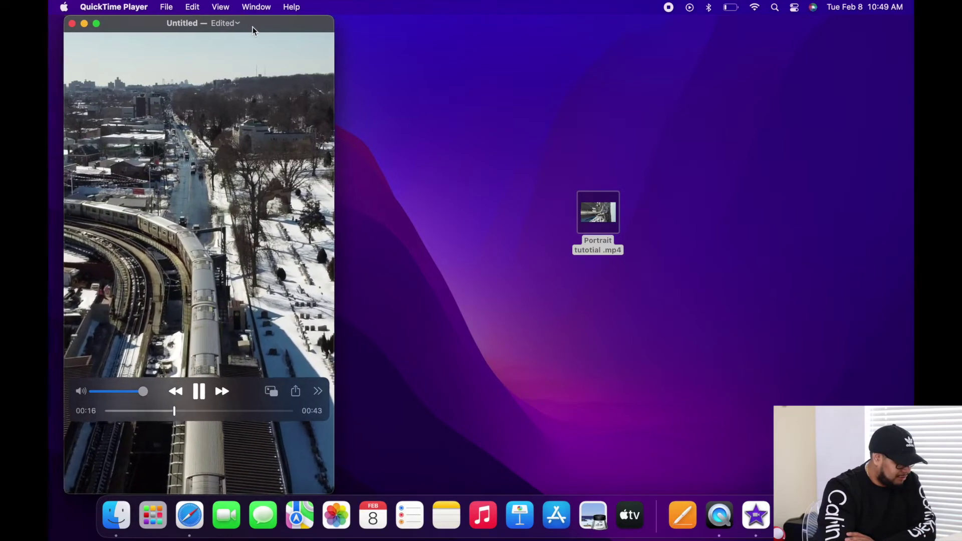
pyautogui.moveTo(246, 28); pyautogui.dragTo(507, 12)
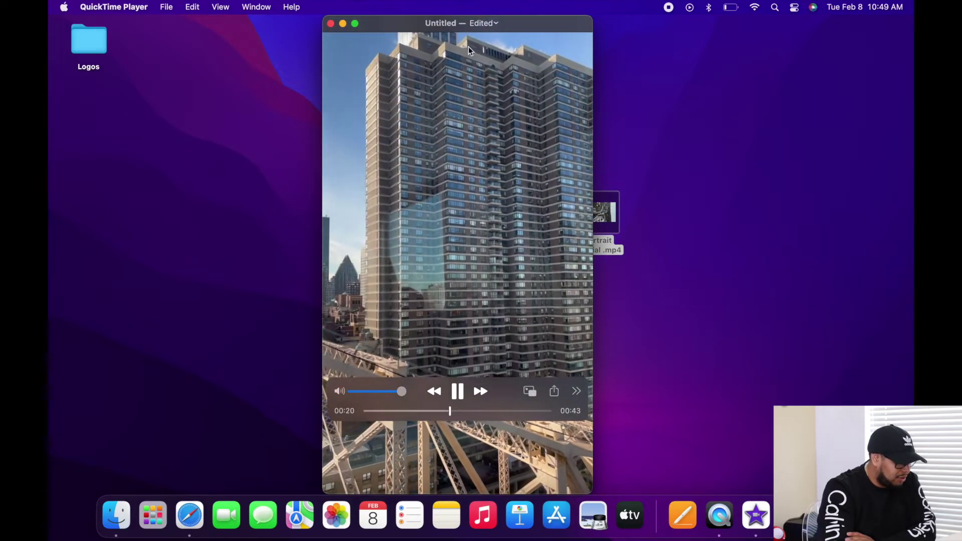
pyautogui.click(331, 23)
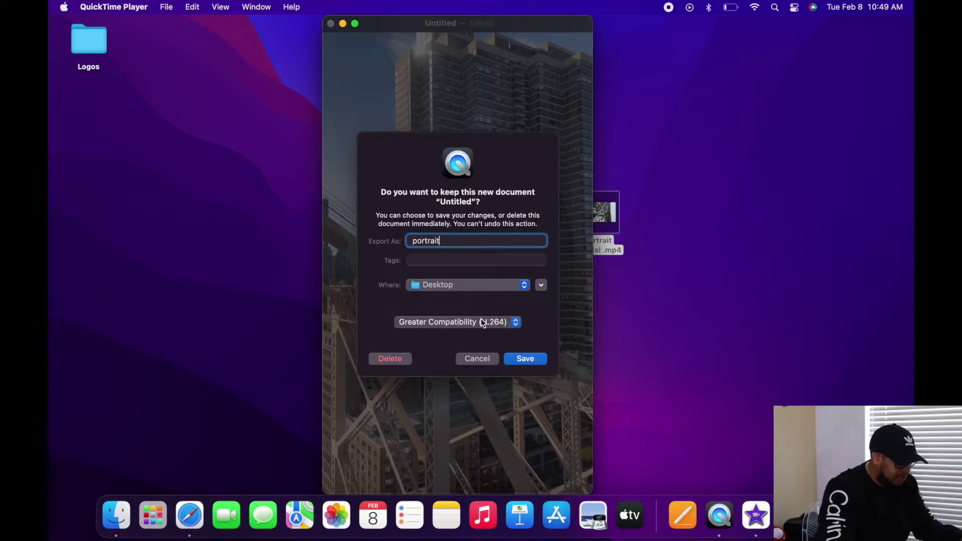
pyautogui.click(521, 358)
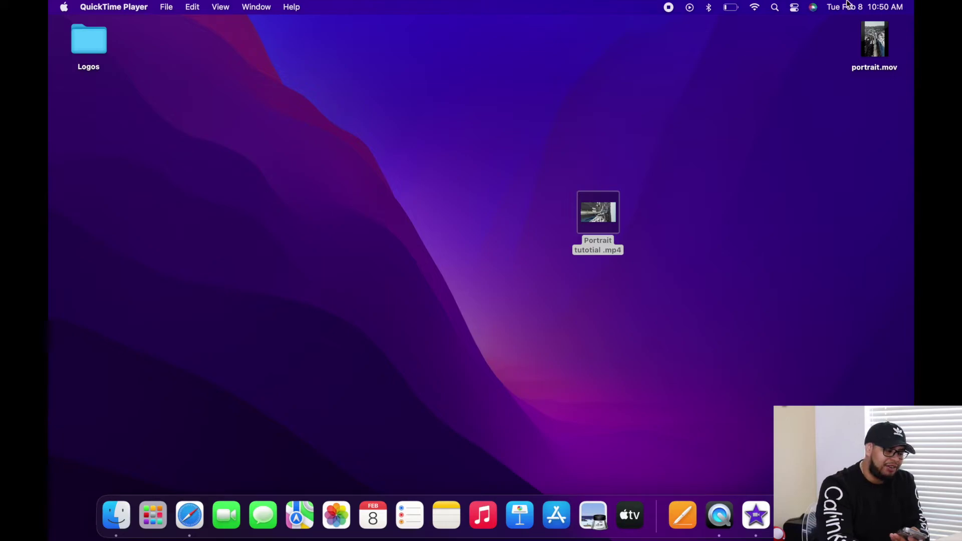
# Move portrait.mov to the desktop centre and send it via Share > AirDrop to the nearby iPhone
pyautogui.moveTo(873, 51); pyautogui.dragTo(427, 276)
pyautogui.click(464, 293)
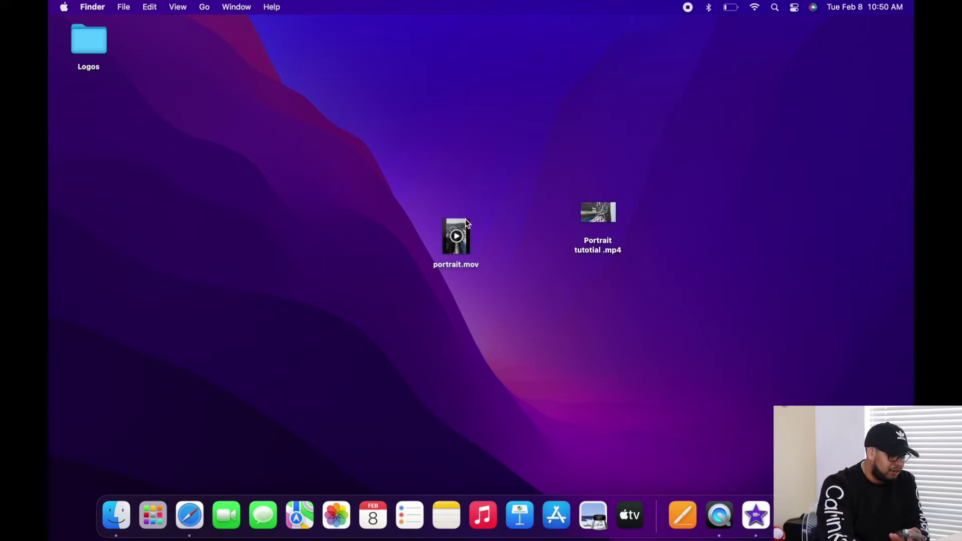
pyautogui.rightClick(457, 235)
pyautogui.moveTo(485, 389)
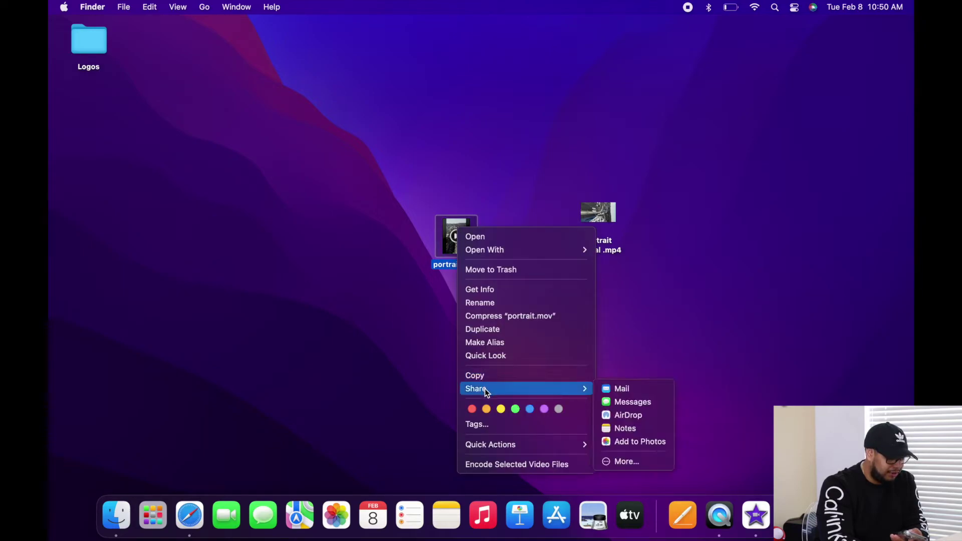
pyautogui.click(607, 413)
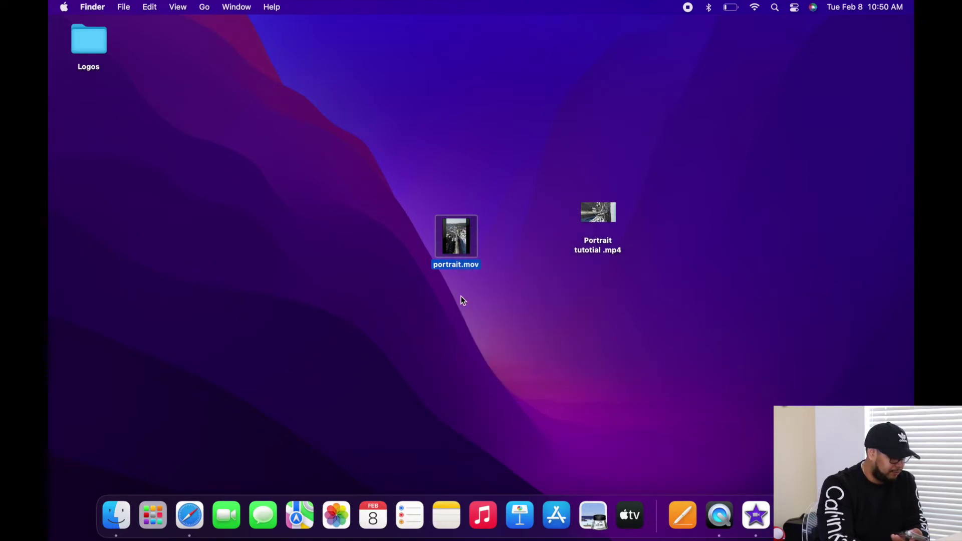
pyautogui.click(409, 235)
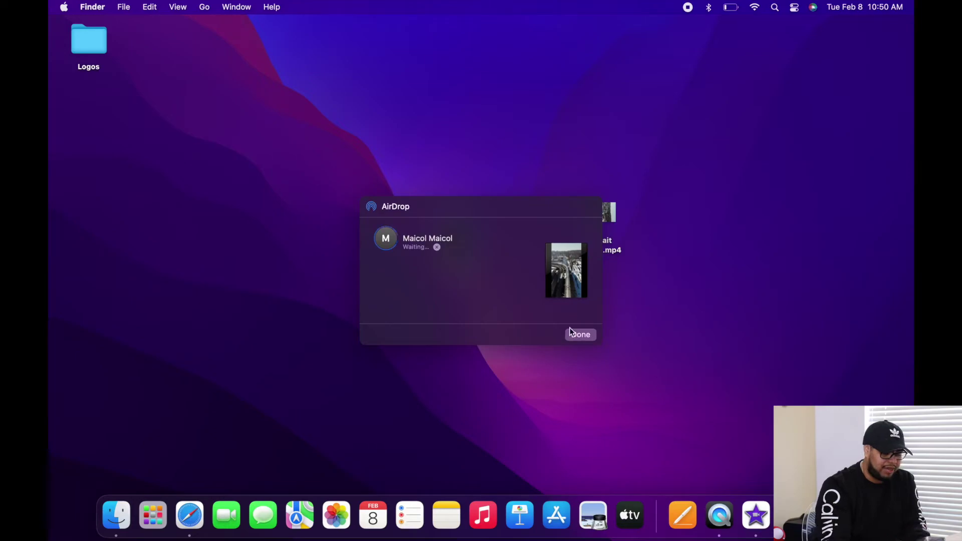